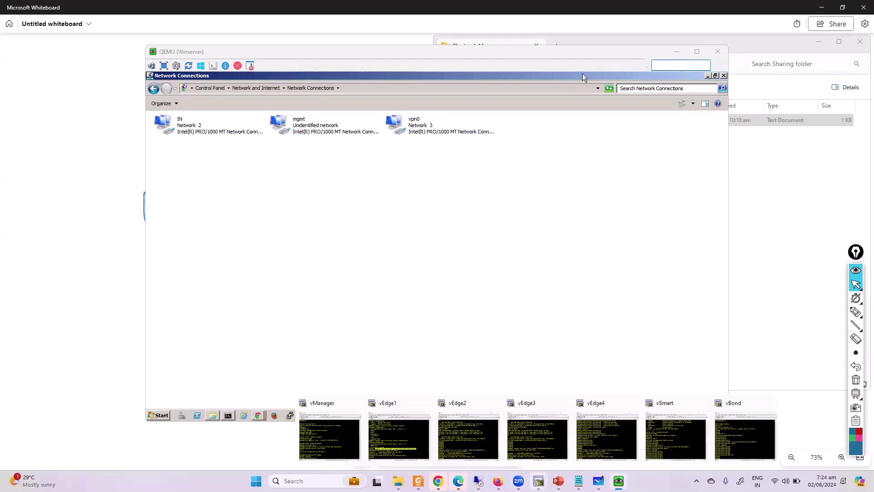
Step: Switch to Microsoft Whiteboard and sketch a square box labelled "Vm" in an empty area of the canvas
click(599, 480)
drag(490, 373, 493, 172)
right_click(492, 172)
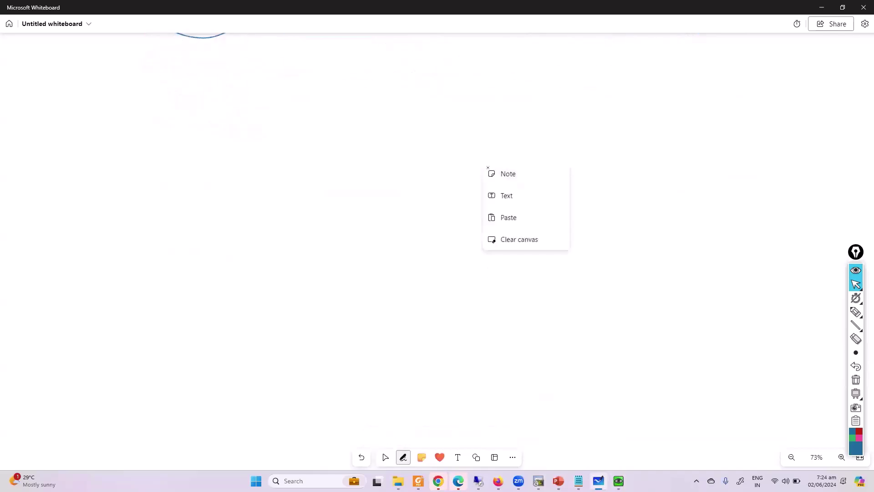
key(Escape)
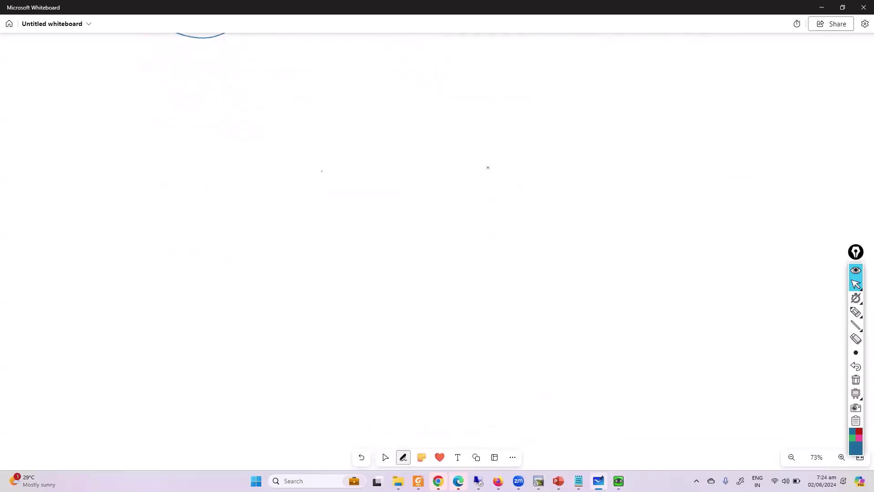
drag(500, 151, 499, 187)
mouse_move(494, 149)
mouse_down()
mouse_move(538, 183)
mouse_move(496, 190)
mouse_up()
drag(497, 206, 503, 206)
drag(511, 219, 535, 215)
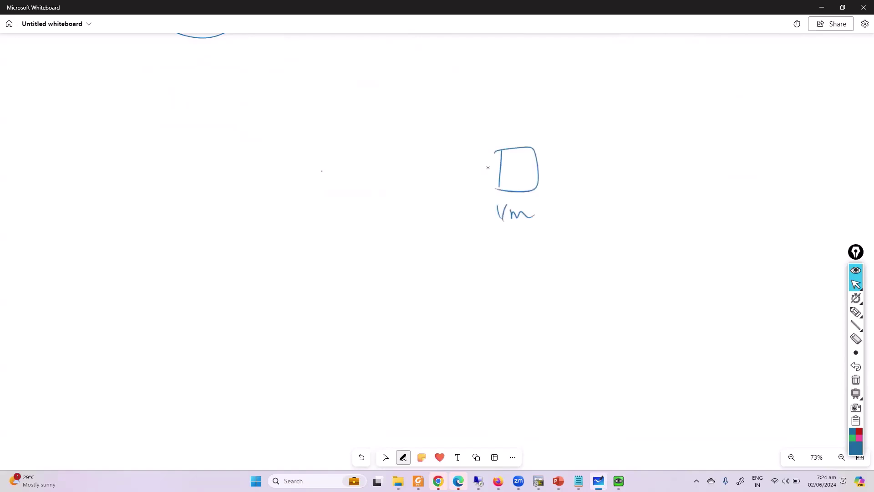
Step: Handwrite "local PC" at the same height as the Vm box and circle it with an oval
mouse_move(230, 165)
mouse_down()
mouse_move(232, 189)
mouse_move(249, 184)
mouse_up()
drag(249, 180, 266, 190)
mouse_move(270, 187)
mouse_down()
mouse_move(278, 173)
mouse_move(283, 183)
mouse_up()
mouse_move(209, 179)
mouse_down()
mouse_move(278, 156)
mouse_move(210, 178)
mouse_up()
Step: Connect the local PC oval to the Vm box with a thick line and label it "Physical" with an upward arrow
drag(298, 175, 478, 166)
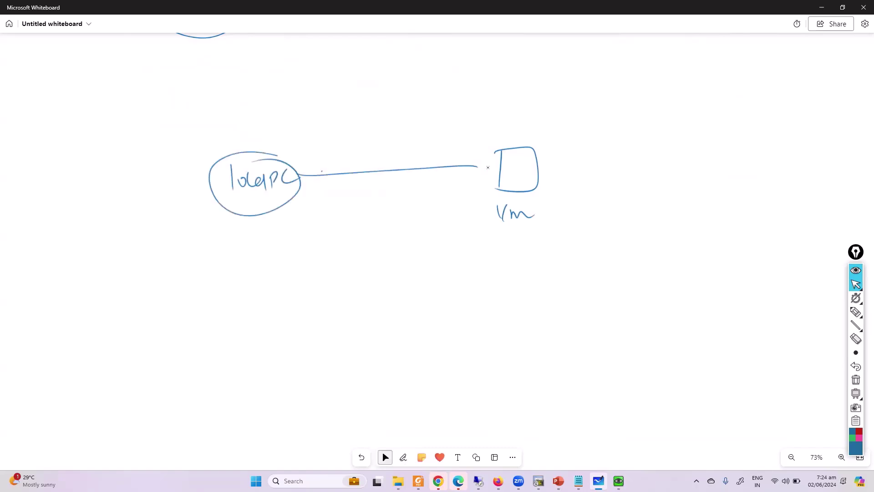
drag(312, 174, 493, 168)
mouse_move(413, 170)
mouse_down()
mouse_move(492, 166)
mouse_move(389, 141)
mouse_move(399, 149)
mouse_up()
mouse_move(388, 111)
mouse_down()
mouse_move(387, 133)
mouse_move(441, 106)
mouse_up()
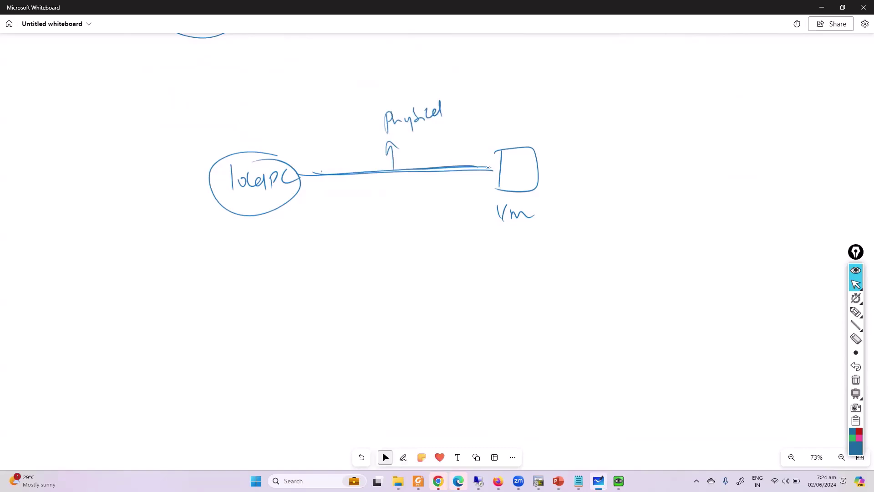
Step: Switch to the EVE topology in Firefox to show the network, and bring back the Winserver console
click(619, 481)
click(618, 481)
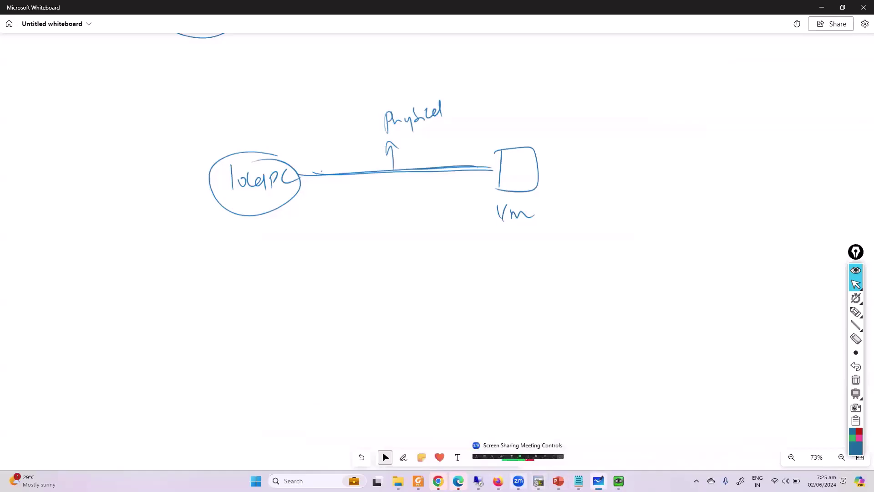
click(498, 481)
drag(176, 285, 264, 335)
drag(86, 298, 185, 365)
click(187, 343)
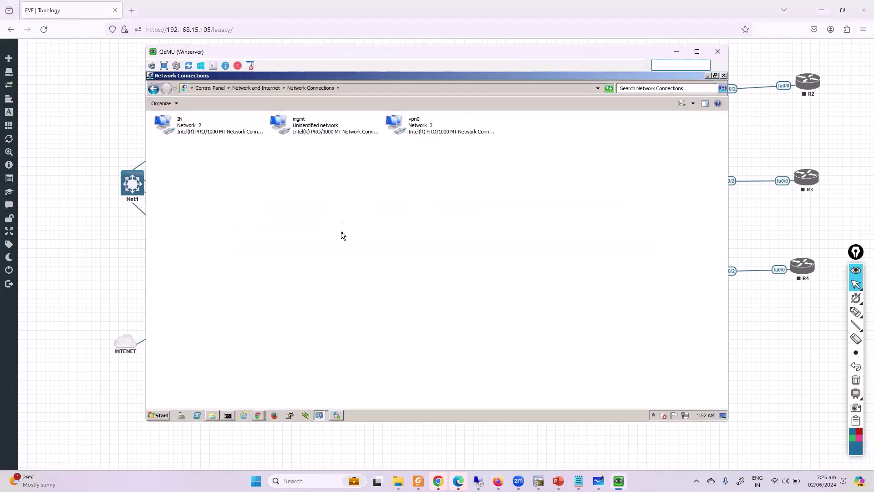
Step: Inspect the TCP/IPv4 properties of the IN network connection on Winserver and close them without changes
click(179, 129)
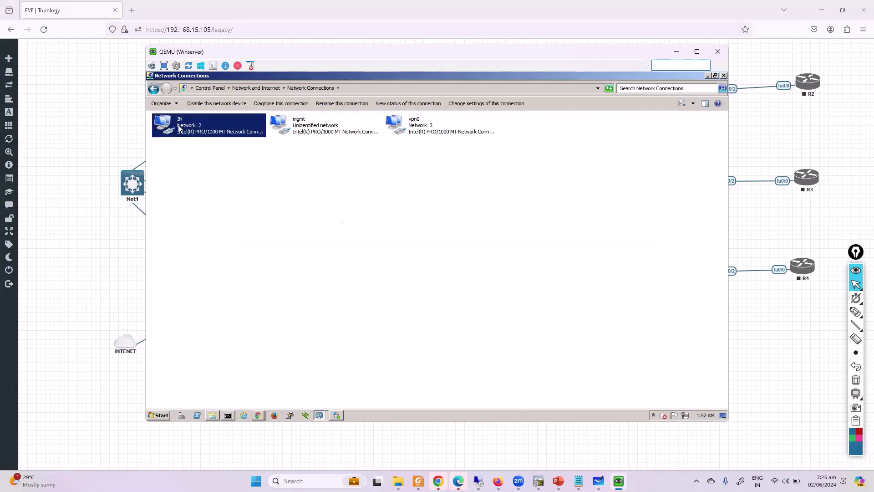
right_click(187, 130)
click(214, 205)
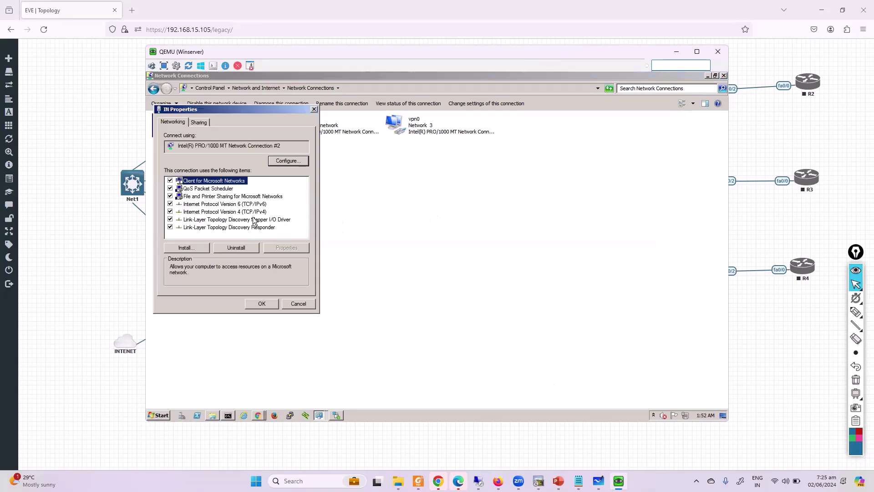
double_click(245, 211)
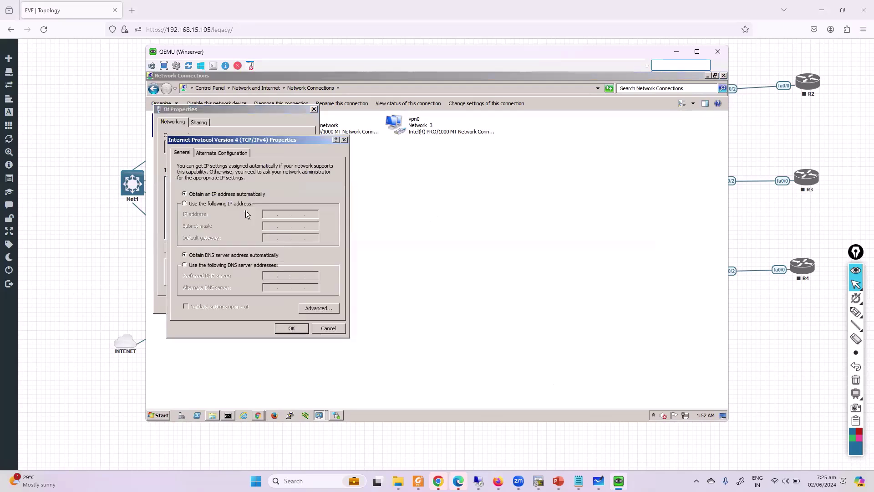
click(344, 140)
click(314, 110)
Step: Show the IN connection's status details and highlight its IPv4 address
click(257, 188)
click(213, 126)
right_click(213, 127)
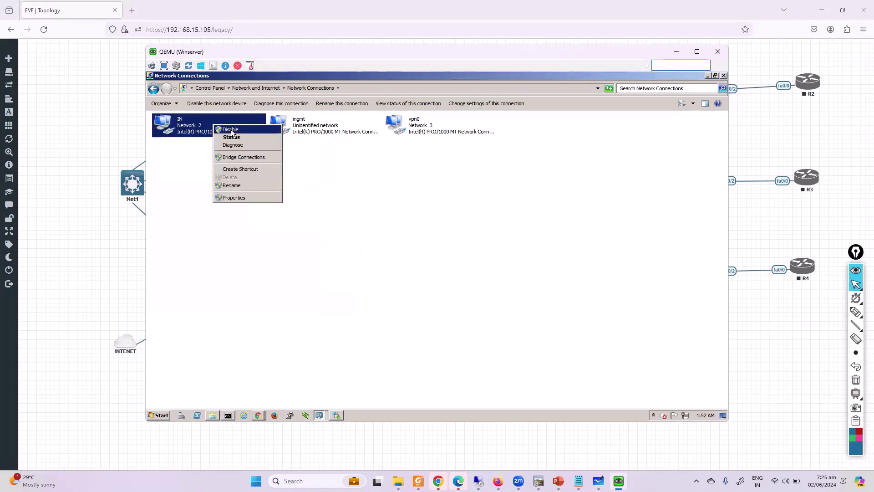
click(243, 137)
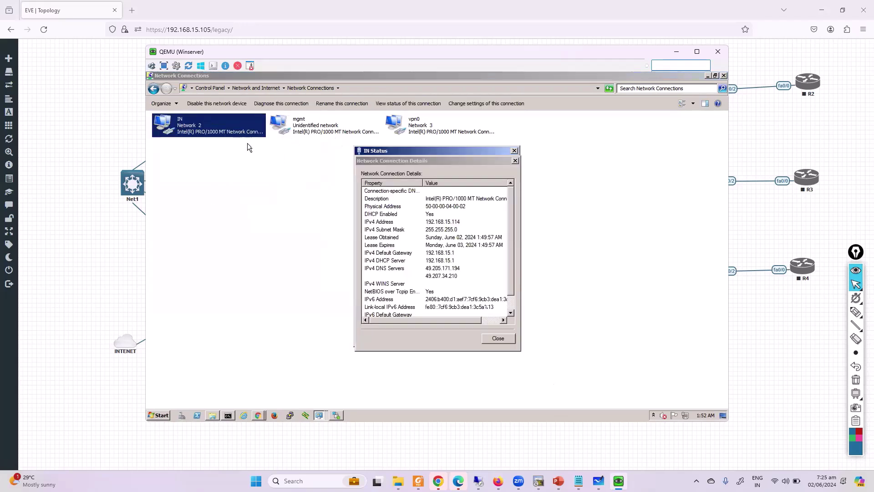
click(438, 222)
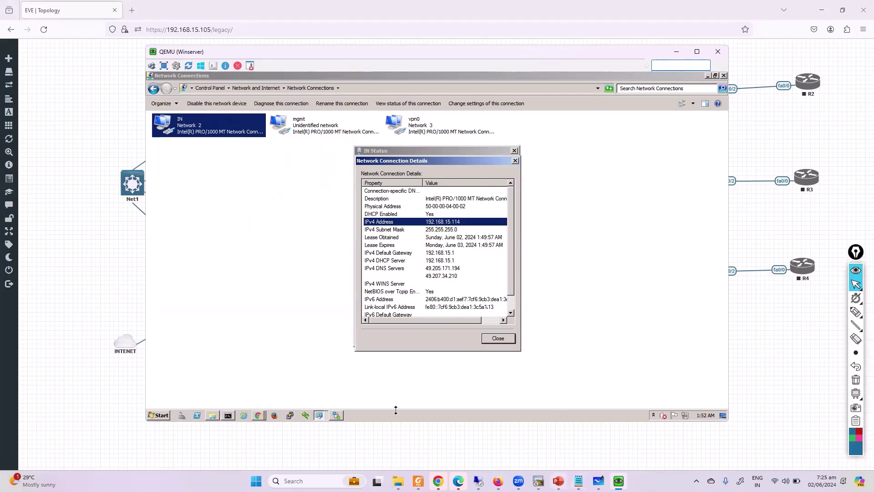
Step: Return to the whiteboard and handwrite the note "Share Folder" beside the Vm box, with an underline and an arrow below
click(598, 480)
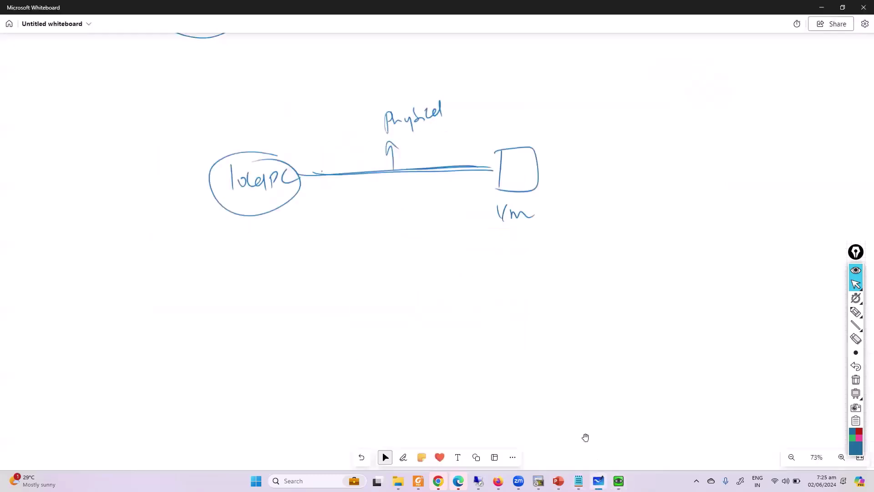
key(alt+w)
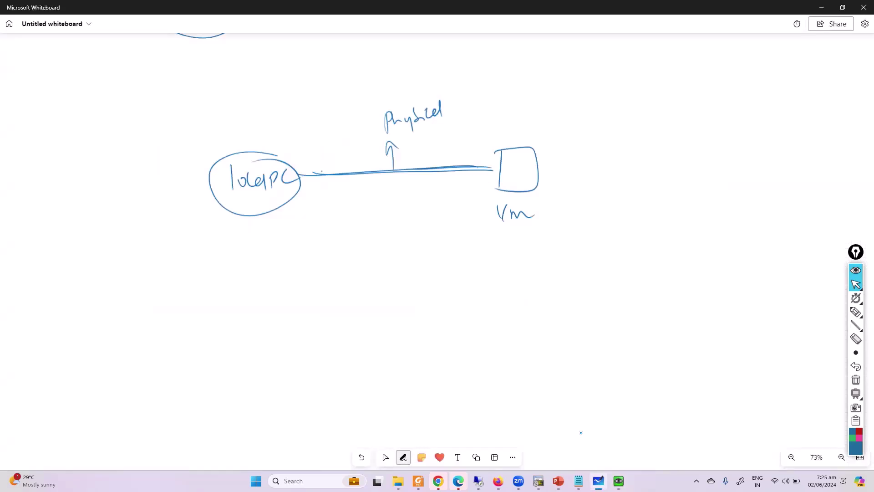
mouse_move(594, 124)
mouse_down()
mouse_move(614, 136)
mouse_move(703, 130)
mouse_up()
drag(648, 147, 737, 135)
drag(581, 164, 599, 165)
drag(581, 167, 600, 167)
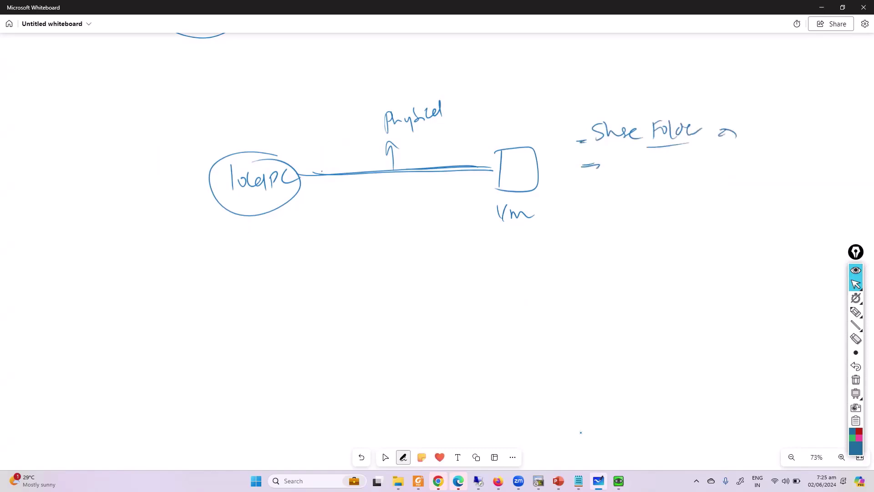
Step: Handwrite "19216" under the local PC and the network "192.168 15.x" under the connecting line, with short connecting strokes
drag(264, 200, 271, 229)
drag(222, 243, 212, 258)
drag(226, 249, 239, 258)
drag(248, 237, 246, 251)
drag(385, 173, 388, 199)
mouse_move(364, 203)
mouse_down()
mouse_move(363, 223)
mouse_move(373, 221)
mouse_up()
drag(381, 208, 392, 217)
drag(394, 202, 400, 214)
mouse_move(412, 201)
mouse_down()
mouse_move(410, 214)
mouse_move(431, 206)
mouse_up()
mouse_move(437, 196)
mouse_down()
mouse_move(450, 193)
mouse_move(440, 214)
mouse_up()
drag(435, 220, 451, 211)
Step: Handwrite the address "15.114" under the Vm box and underline its last part
click(385, 457)
click(403, 457)
drag(505, 250, 502, 261)
click(518, 258)
drag(528, 244, 533, 261)
drag(544, 246, 551, 255)
mouse_move(549, 245)
mouse_down()
mouse_move(550, 265)
mouse_move(528, 273)
mouse_up()
drag(515, 278, 543, 272)
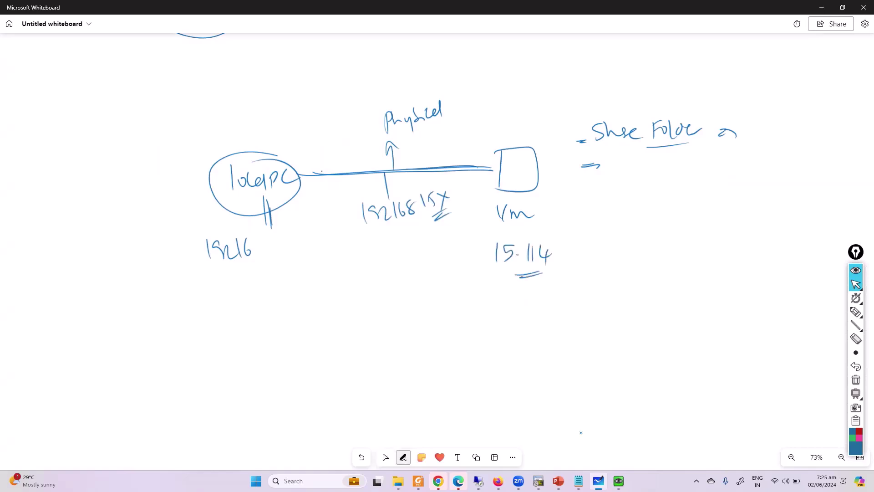
Step: Strike out the partial address under the local PC and handwrite one beginning with "15" beside it
mouse_move(224, 258)
mouse_down()
mouse_move(254, 248)
mouse_move(281, 255)
mouse_up()
click(385, 458)
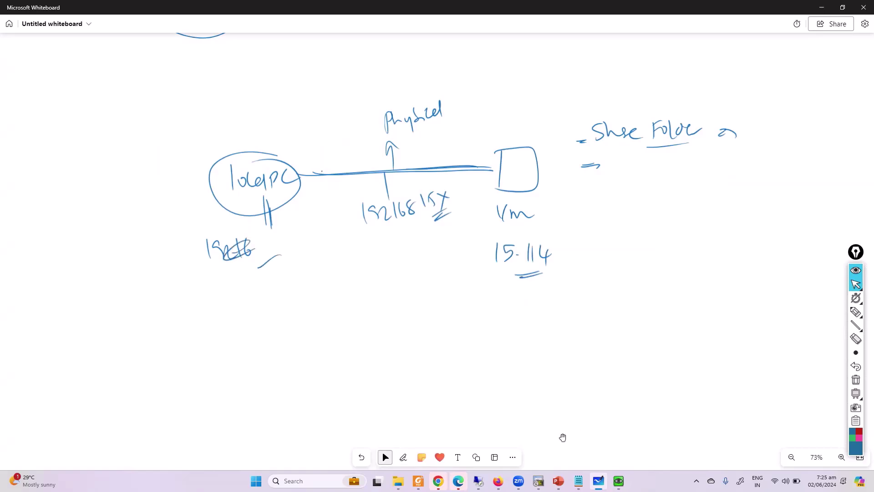
click(404, 457)
drag(261, 249, 258, 267)
drag(261, 248, 282, 257)
mouse_move(288, 244)
mouse_down()
mouse_move(287, 258)
mouse_move(295, 244)
mouse_move(304, 263)
mouse_up()
key(Escape)
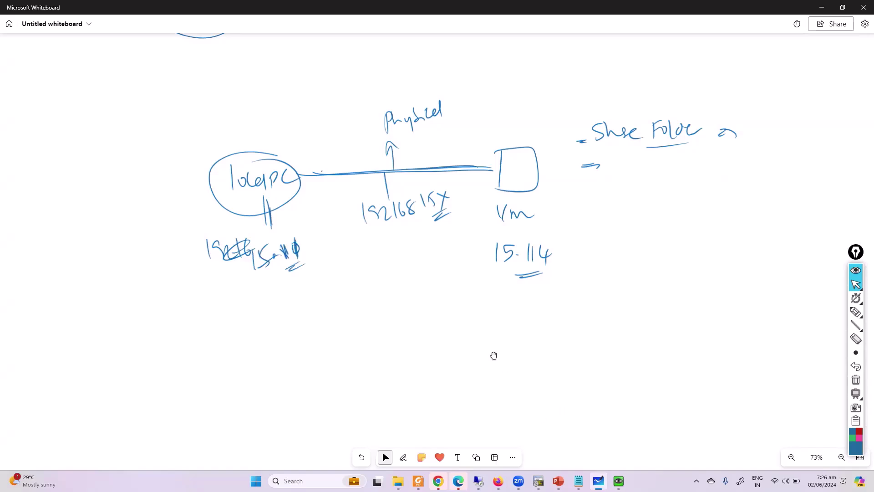
Step: Draw an arrow from the Vm's 15.114 address towards the local PC's address
key(alt+w)
drag(471, 249, 365, 253)
key(Escape)
Step: Revisit the IN connection in Winserver's Network Connections window, and go back to the whiteboard
key(alt+Tab)
key(alt+Tab)
key(alt+Tab)
click(290, 242)
right_click(204, 132)
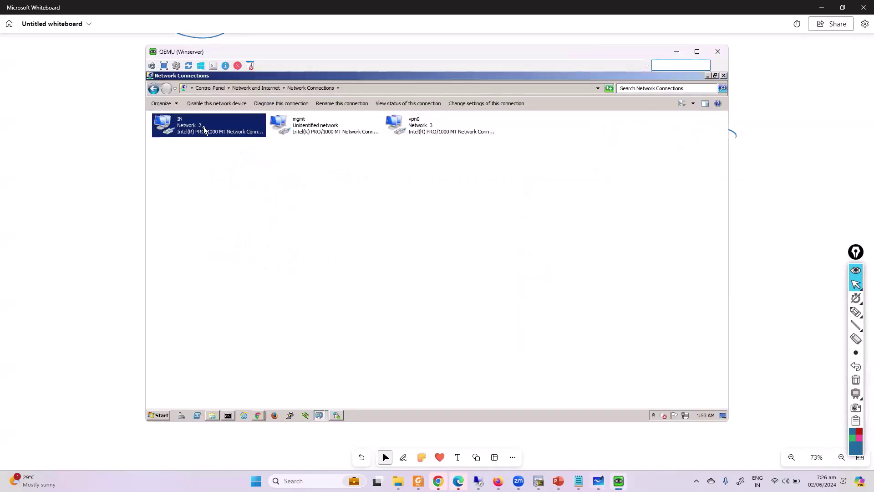
click(381, 253)
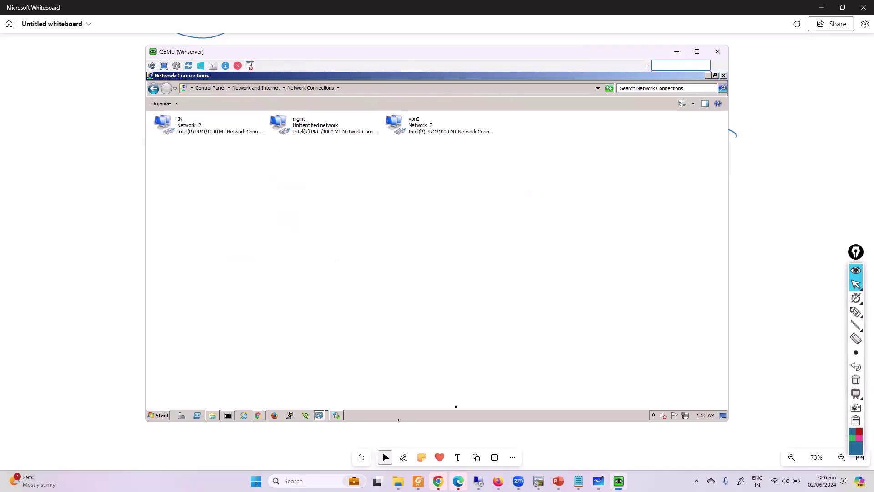
key(alt+Tab)
Step: Open a Command Prompt on the local PC, ping 192.168.15.114, and return to the whiteboard
key(super)
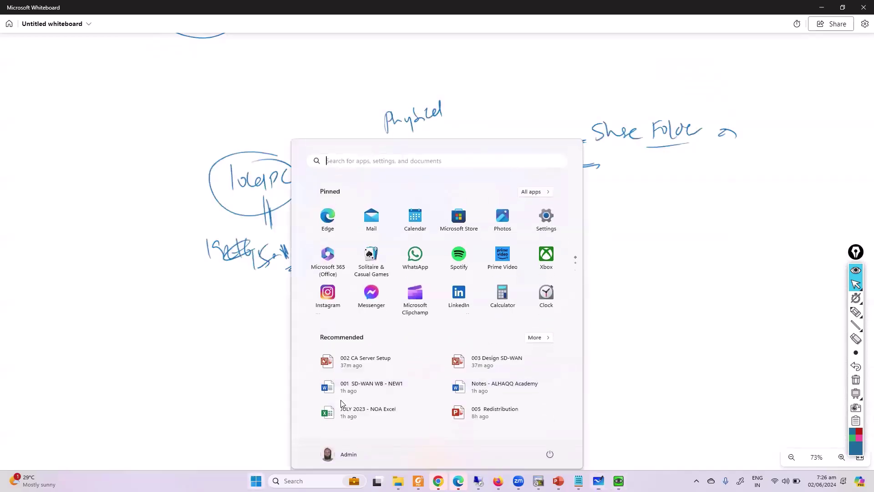
text(cmd)
key(Return)
text(ping 192.168.15.11)
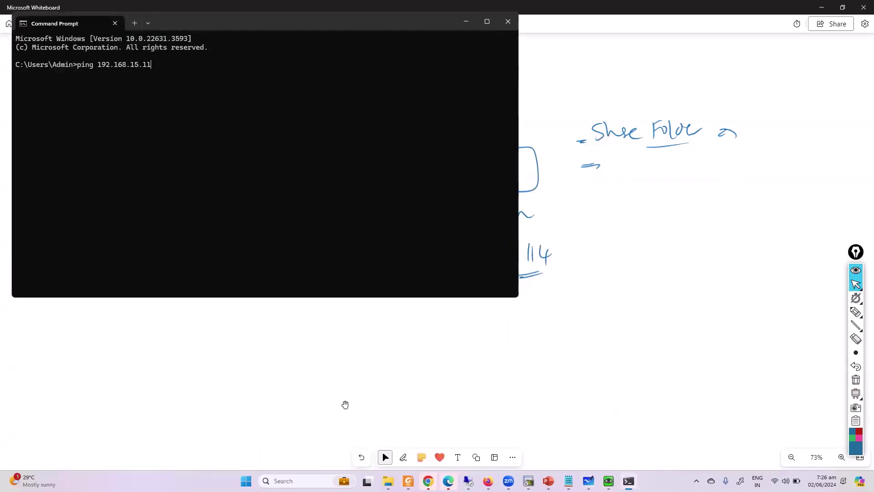
text(4)
key(Return)
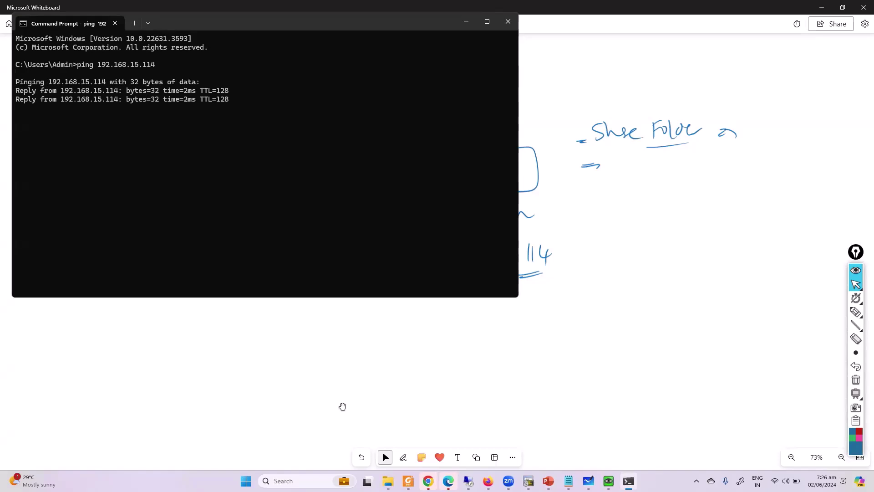
key(Return)
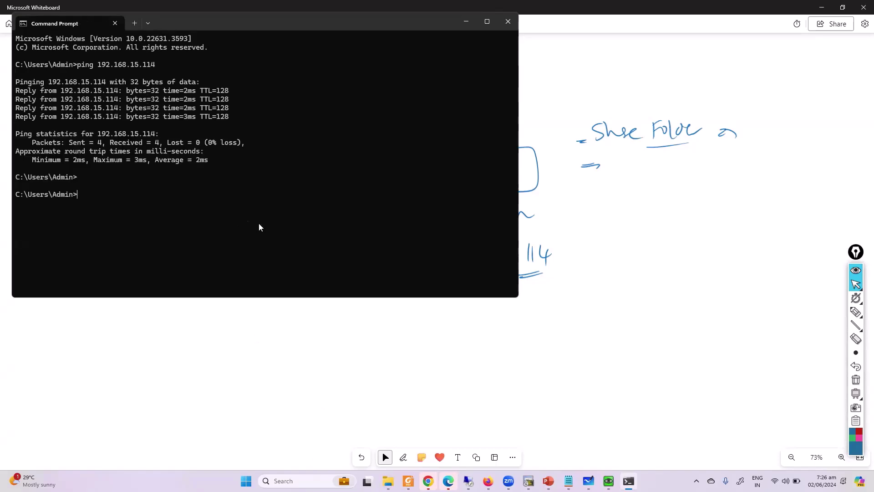
click(491, 332)
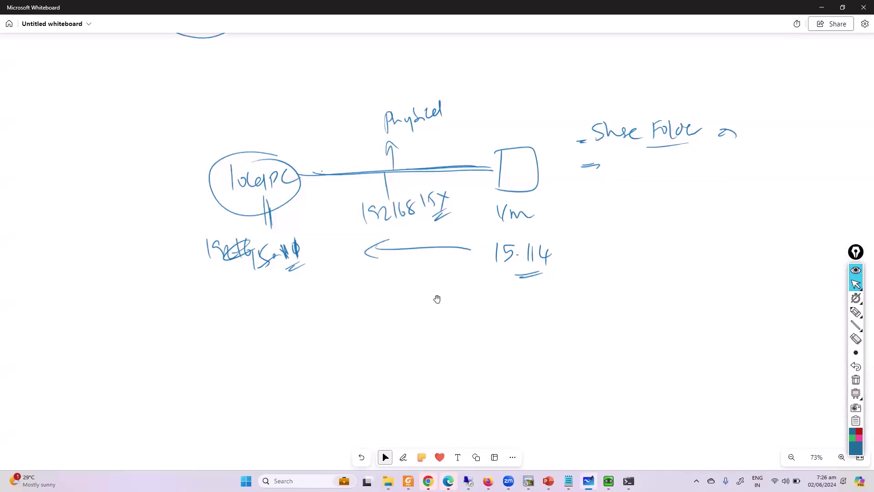
click(609, 481)
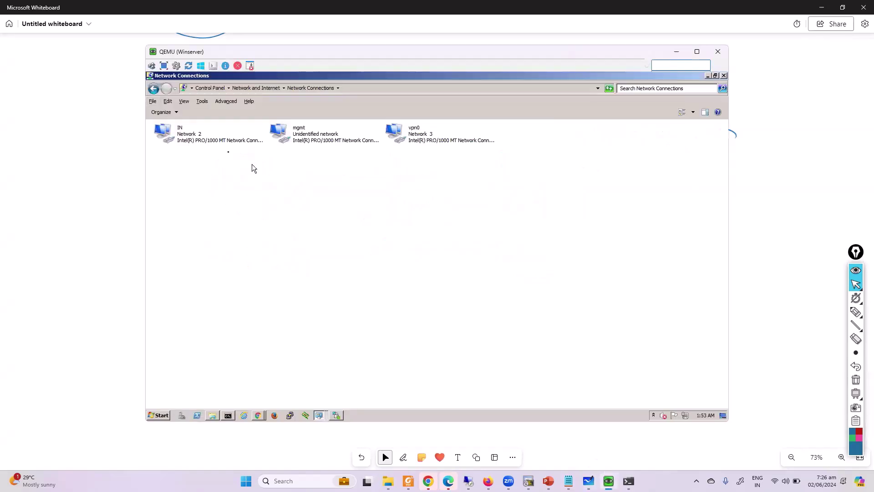
click(203, 129)
click(101, 163)
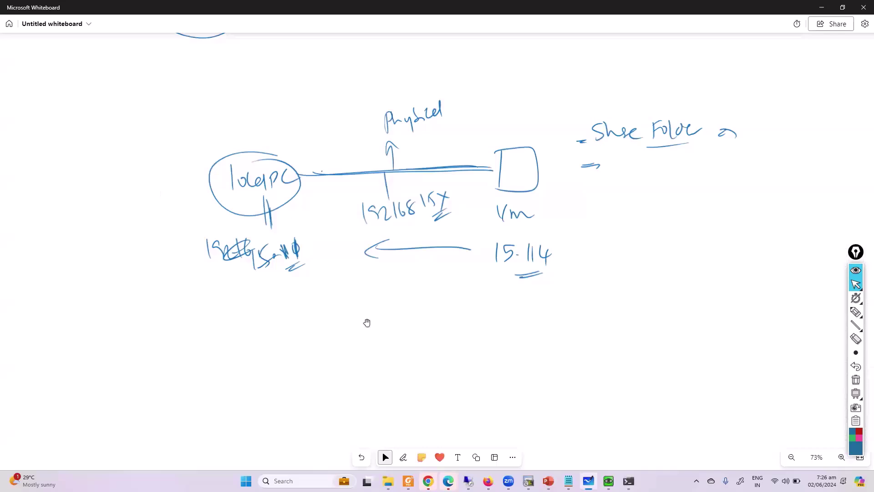
key(alt+Tab)
click(321, 239)
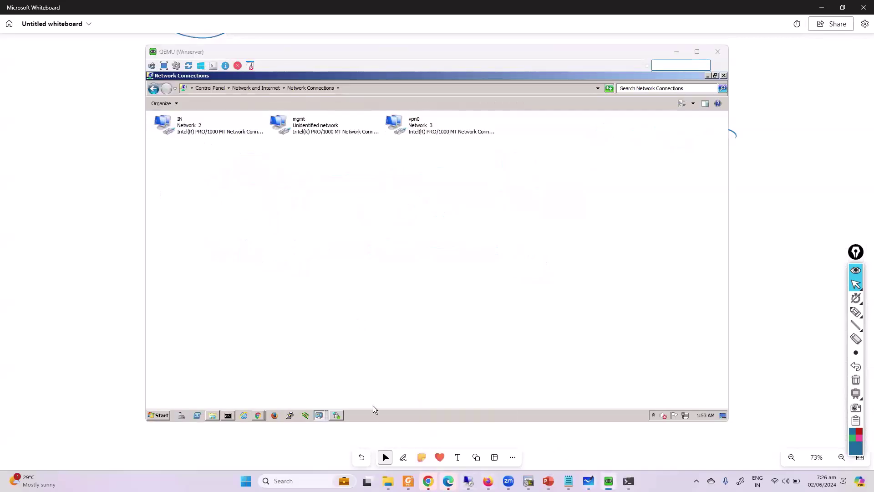
click(609, 481)
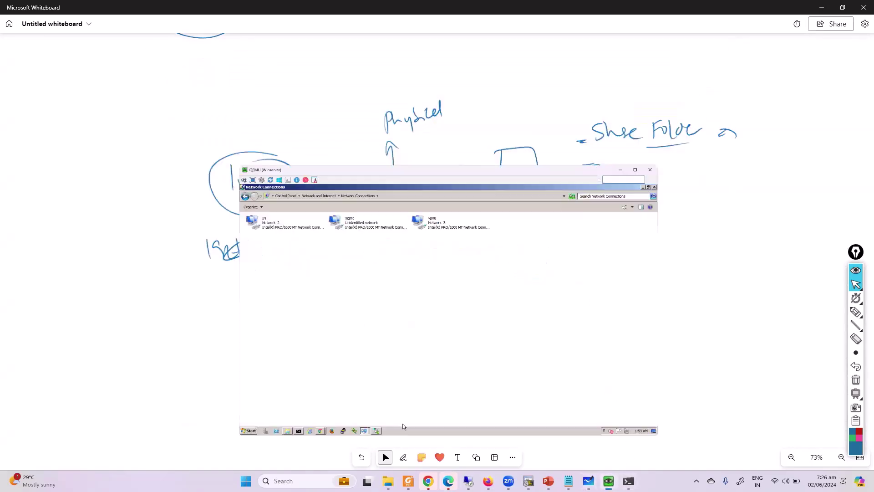
Step: Switch to the Winserver VM and open the sharing properties of Sharing folder in Downloads
click(609, 481)
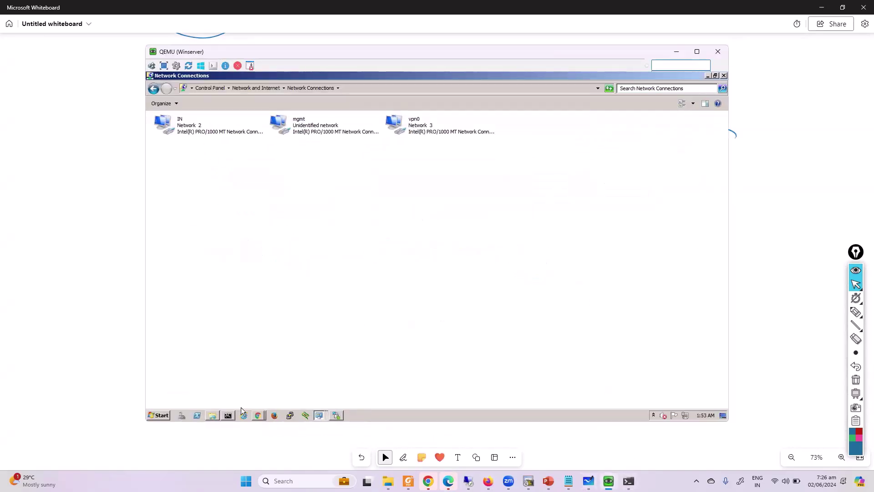
click(212, 415)
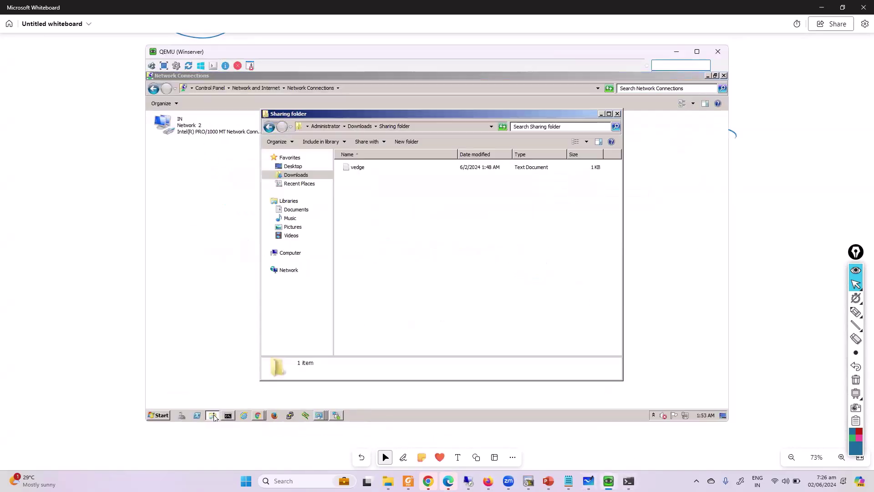
click(365, 126)
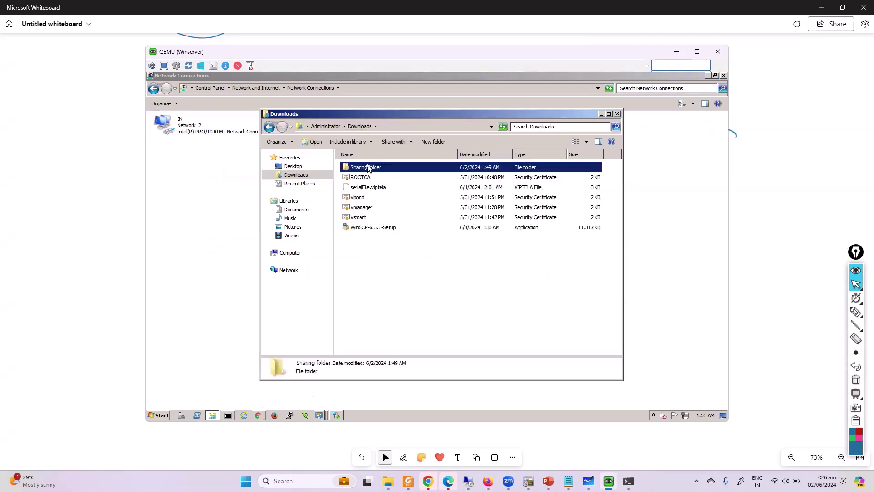
right_click(368, 167)
click(398, 290)
click(408, 183)
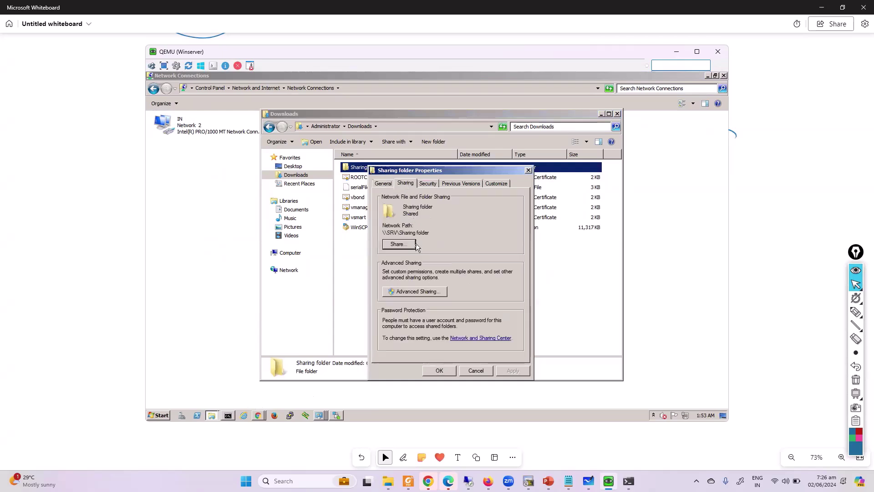
Step: Allow Everyone Full Control in the advanced sharing permissions of Sharing folder, confirm, and close its properties
click(408, 290)
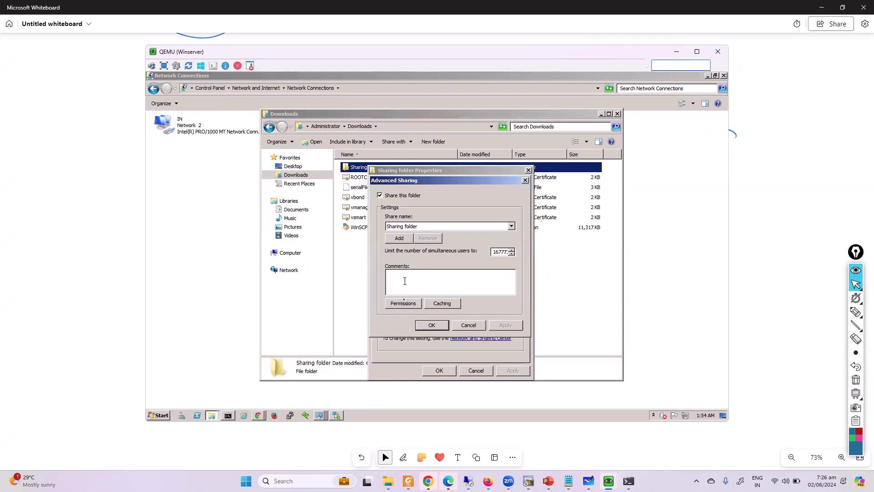
click(405, 305)
click(486, 295)
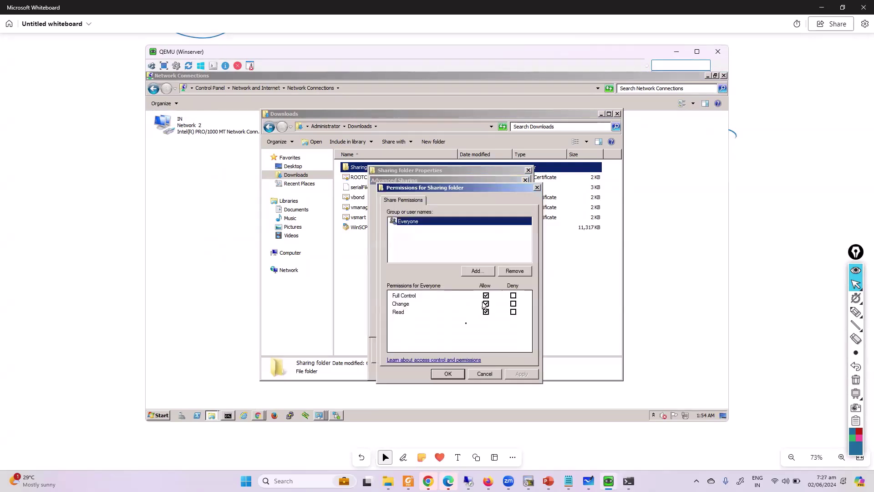
click(447, 374)
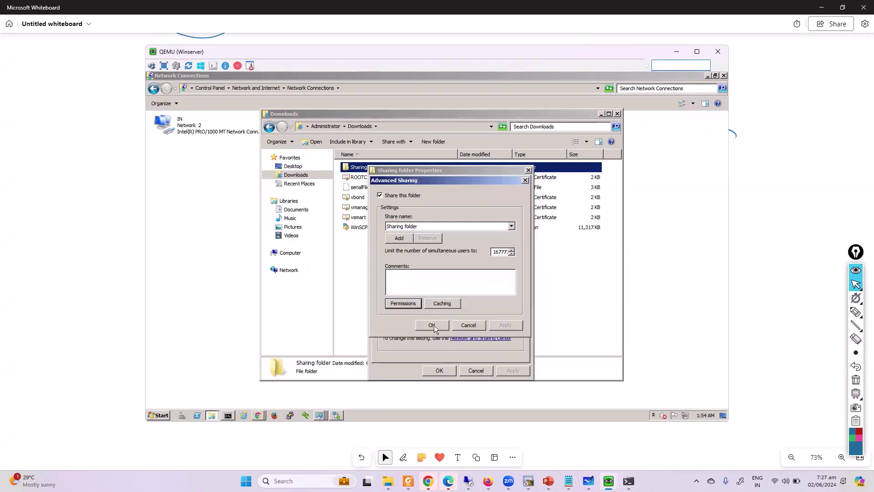
key(Return)
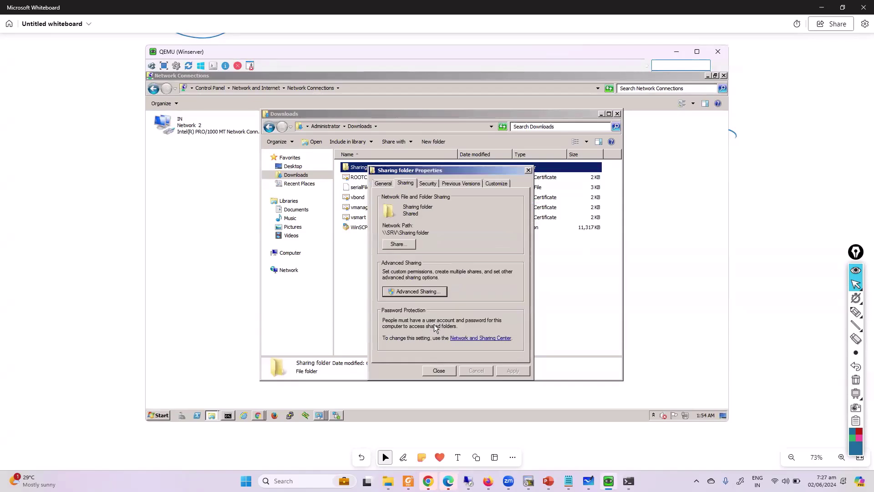
click(437, 371)
Step: Open the network location \\192.168.15.114 from the local PC
mouse_move(227, 417)
key(super)
text(\\sik)
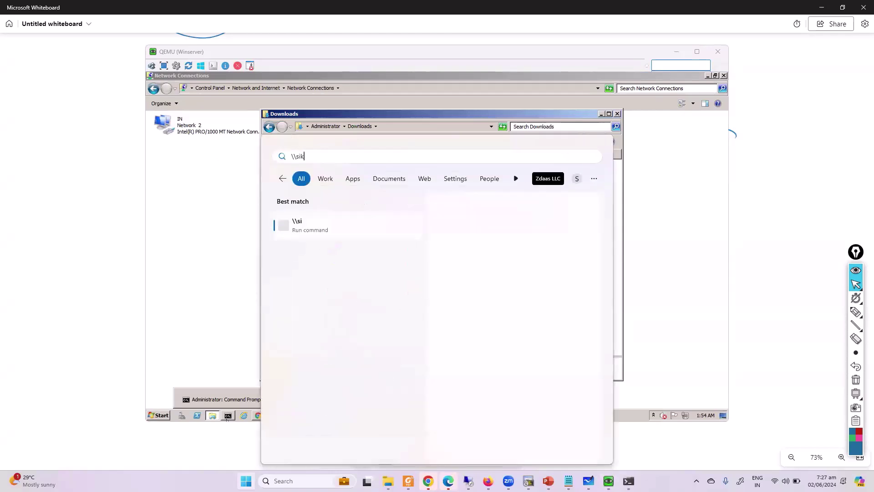
key(BackSpace)
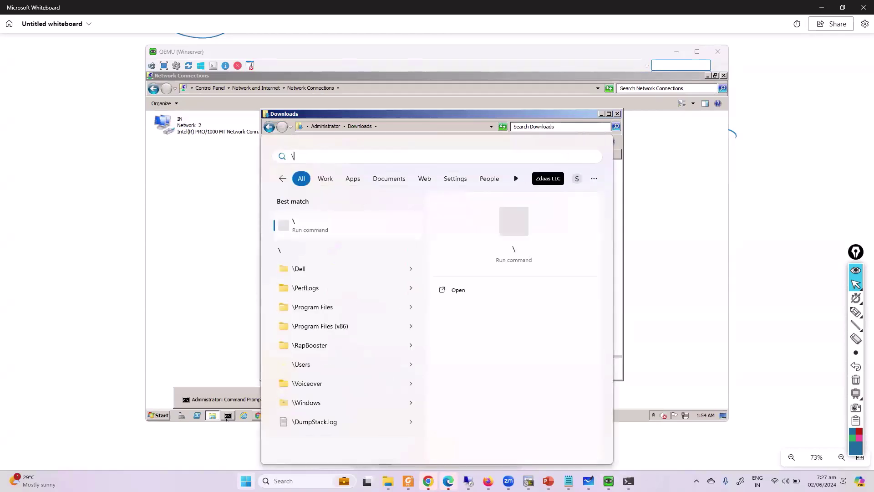
text(\192.168)
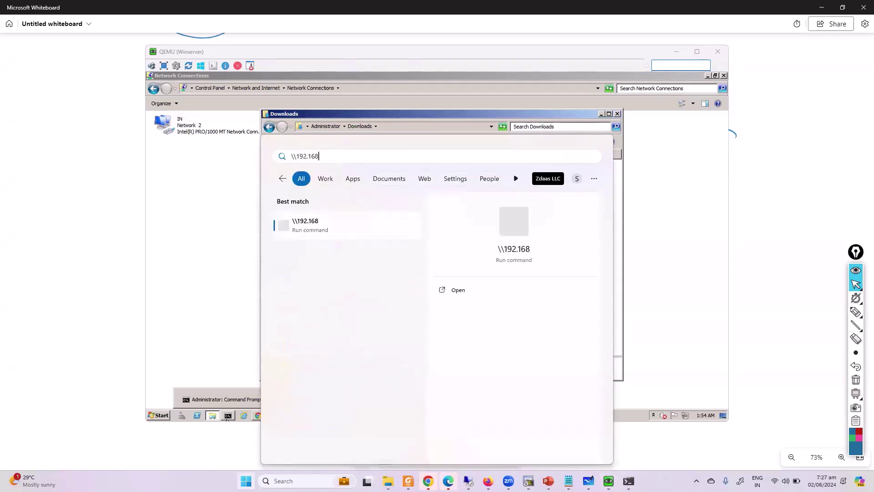
text(.15.114)
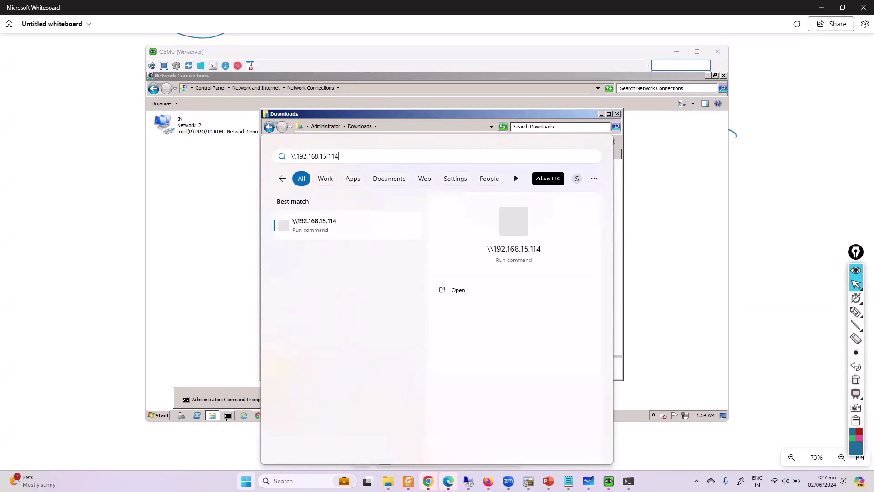
key(Return)
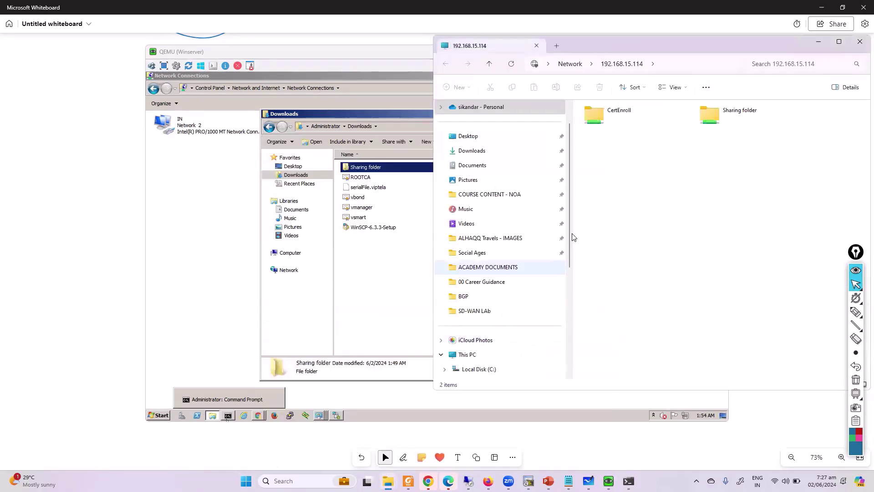
Step: Open the vedge text file from the VM's Sharing folder, enlarge its window to view the contents, and return to the folder window
drag(693, 47, 630, 94)
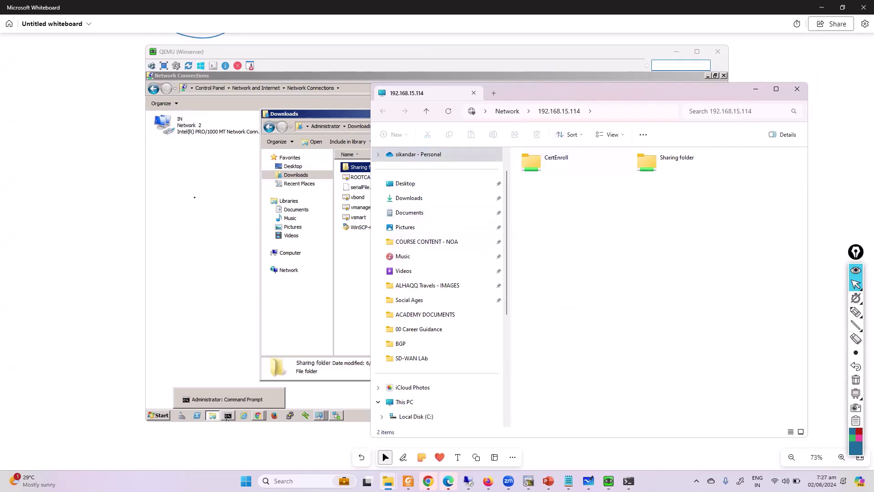
double_click(673, 169)
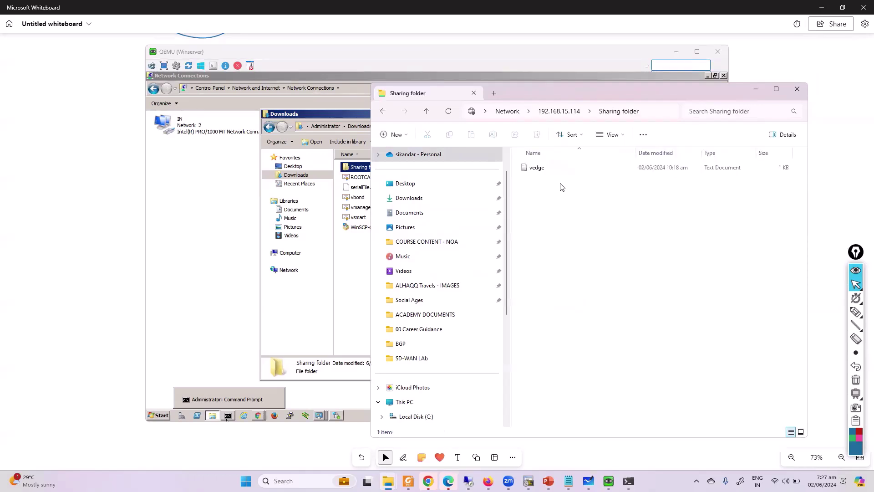
double_click(542, 169)
key(ctrl)
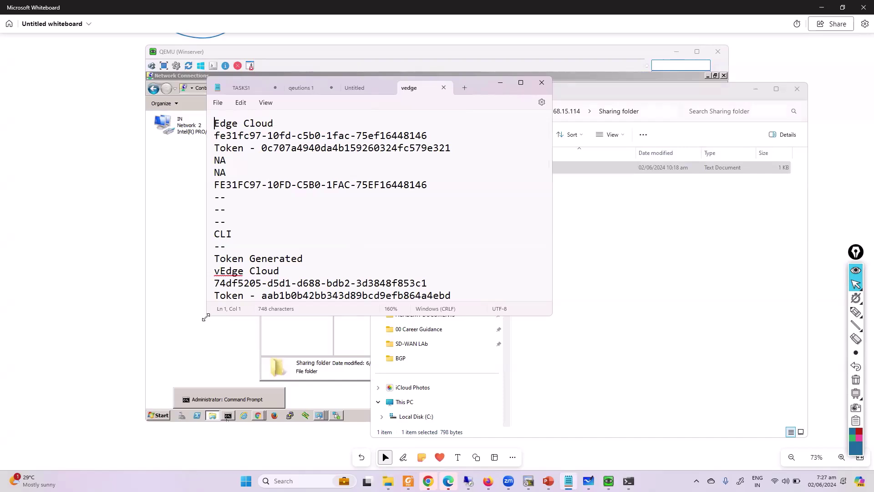
drag(206, 317, 84, 374)
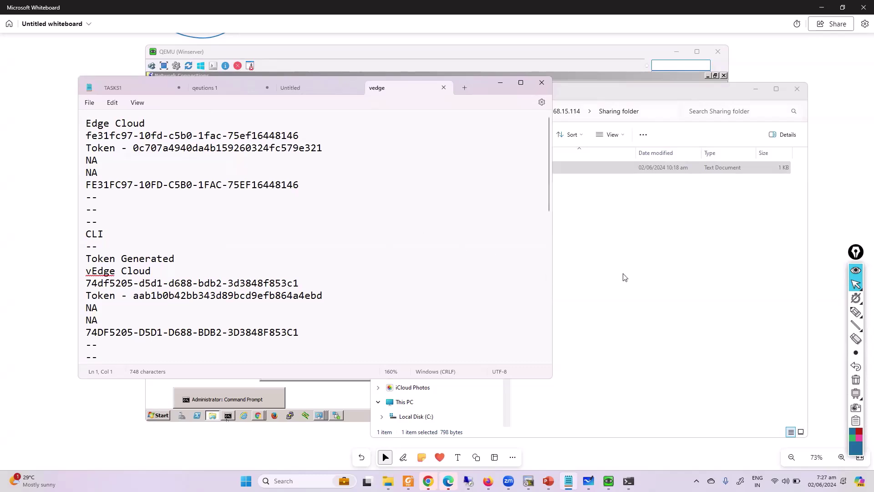
click(594, 257)
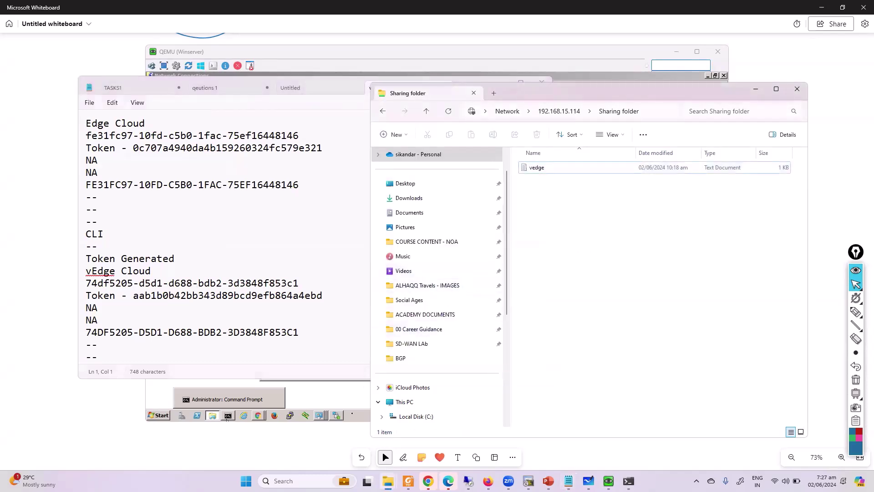